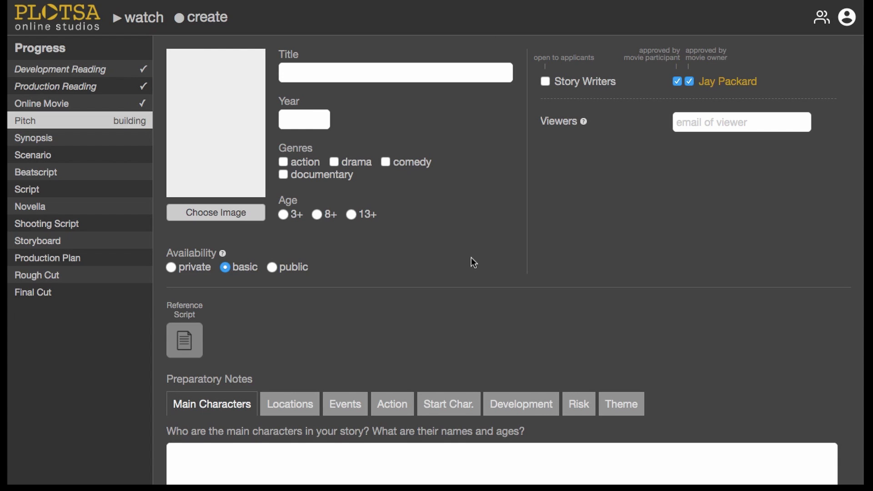
# - Scroll down to 'Review of pitch' and reveal the comments box for the age-suitability question
pyautogui.scroll(-10, 468, 271)
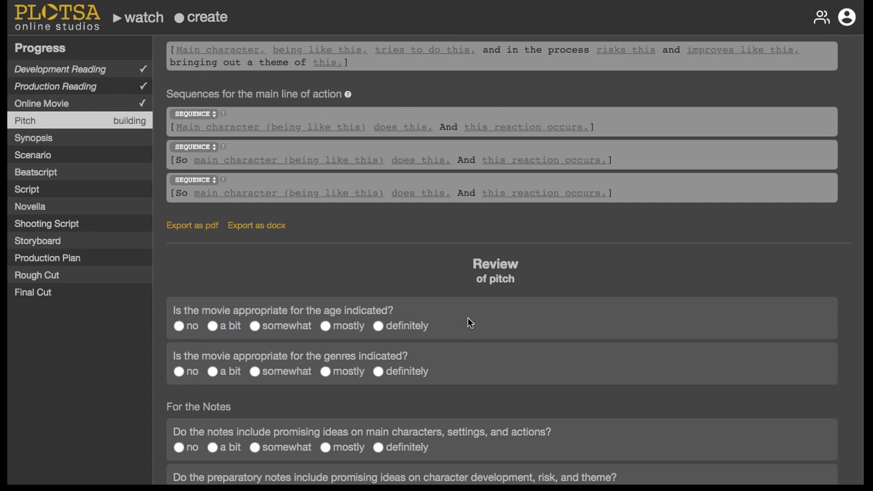
pyautogui.moveTo(468, 318)
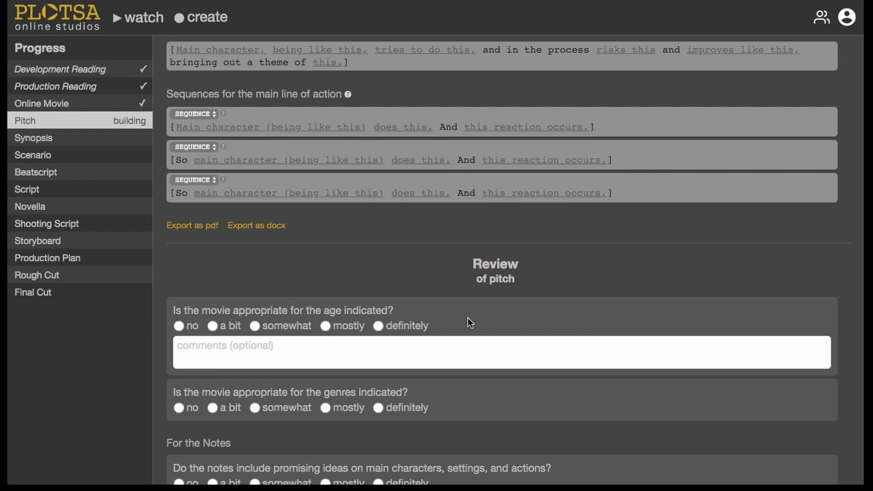
# - Go to My Account from the user menu and start adding Plotsa Bucks
pyautogui.click(847, 18)
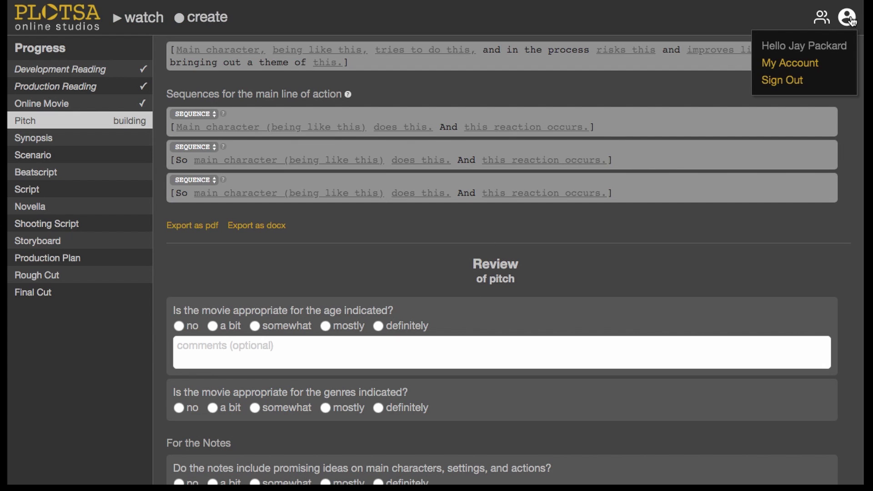
pyautogui.click(791, 70)
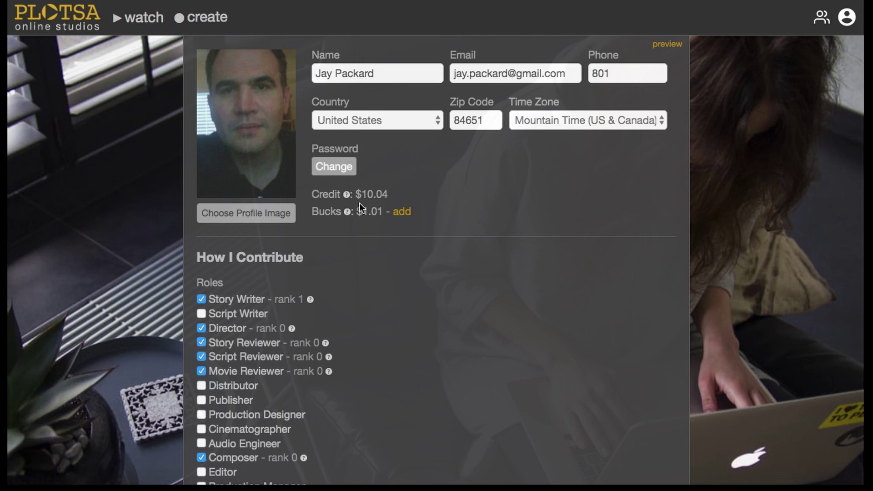
pyautogui.click(399, 213)
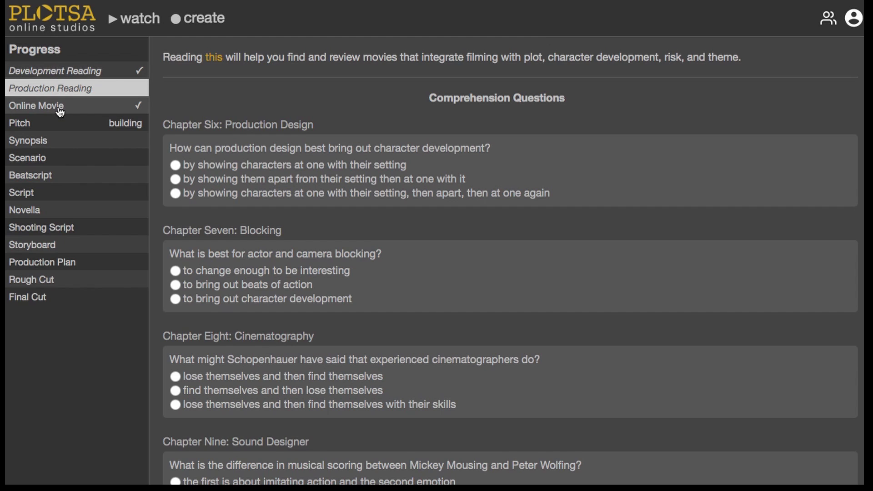
# - Open the Online Movie stage page from the Progress sidebar
pyautogui.click(59, 110)
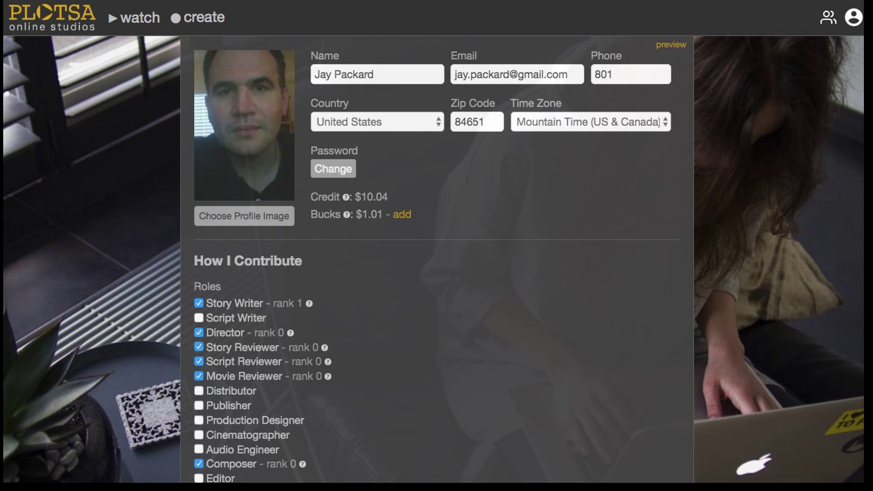
# - Show the help tooltip explaining the Story Reviewer rank
pyautogui.moveTo(325, 349)
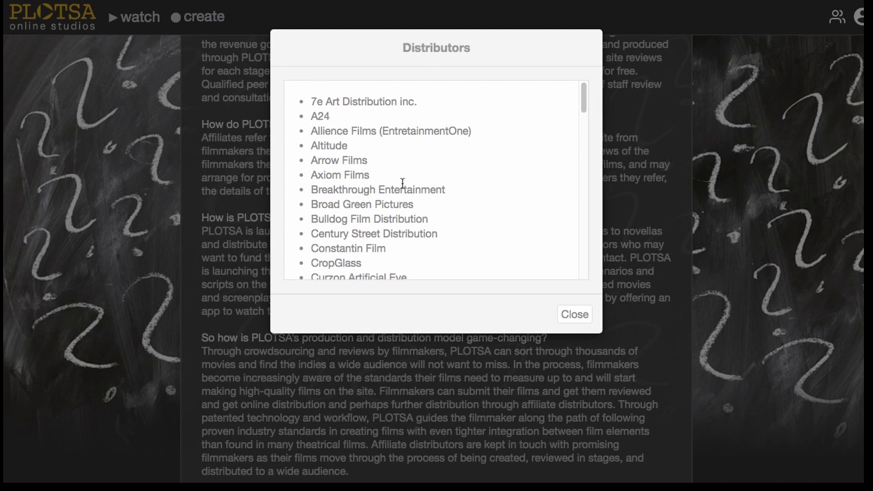
# - Scroll the Distributors list from 7e Art Distribution inc. down to XYZ Films
pyautogui.scroll(-2, 400, 185)
pyautogui.scroll(-5, 403, 183)
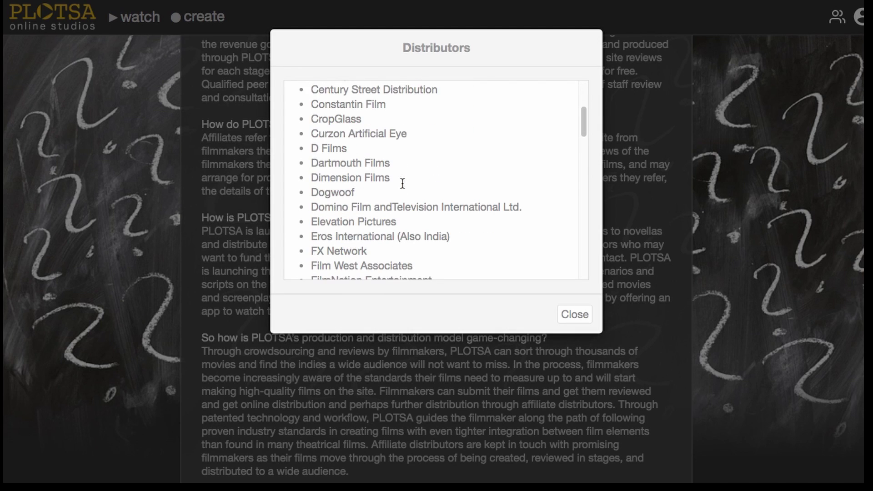
pyautogui.scroll(-1, 402, 184)
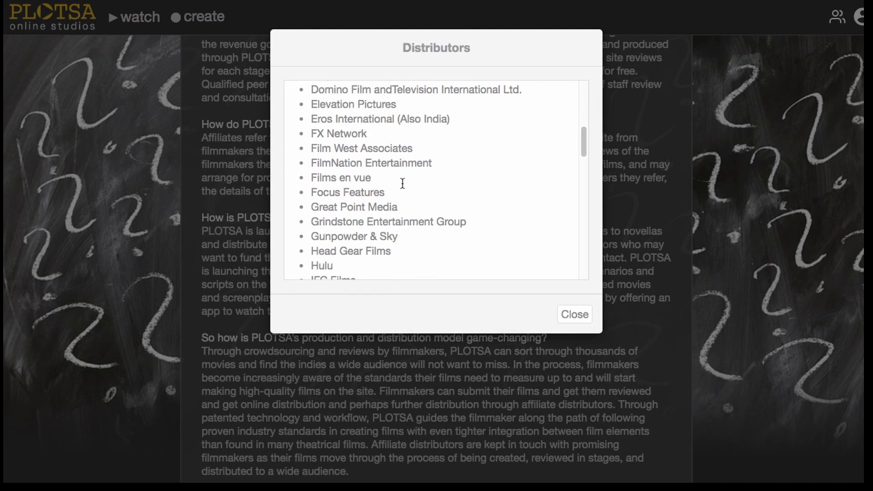
pyautogui.scroll(-3, 403, 184)
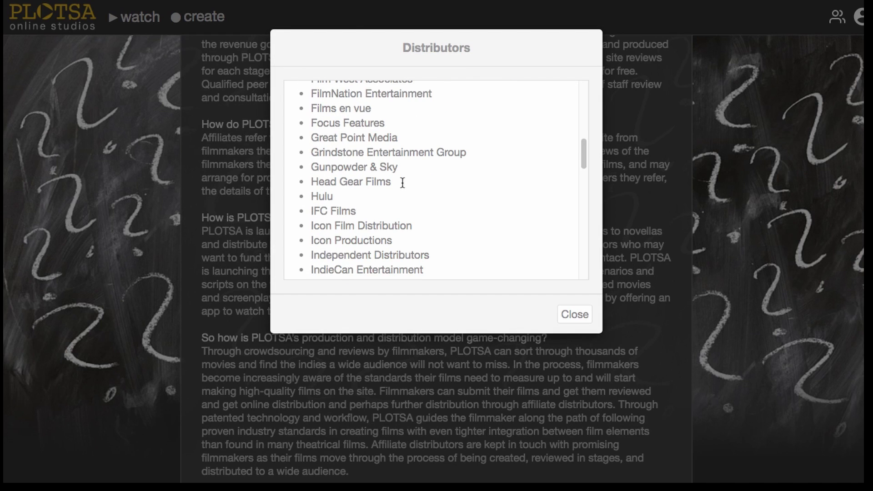
pyautogui.scroll(-4, 401, 186)
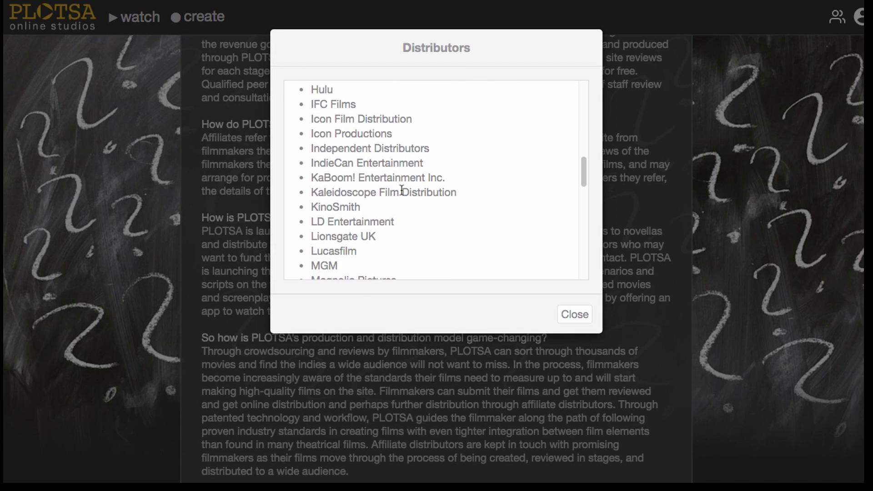
pyautogui.scroll(-5, 402, 190)
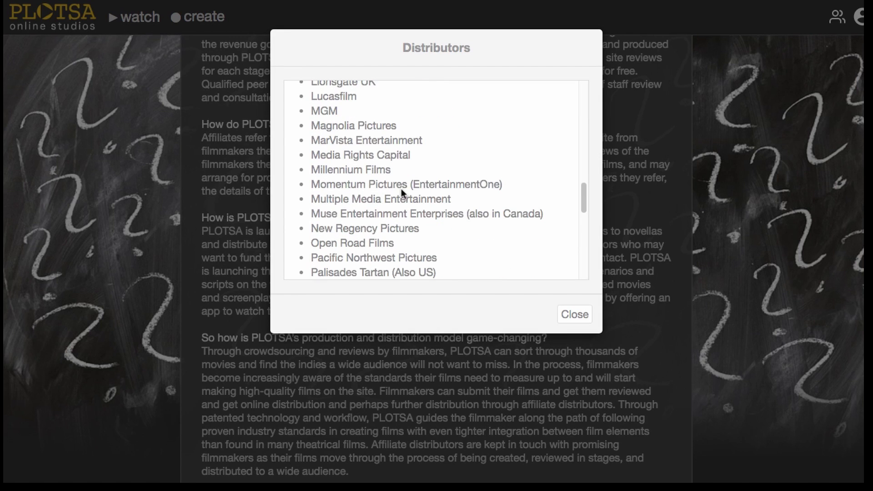
pyautogui.scroll(-5, 402, 188)
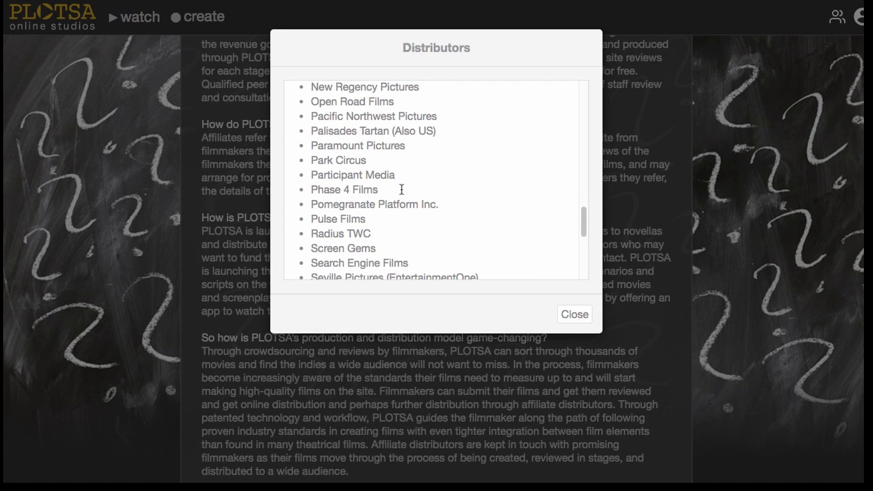
pyautogui.scroll(-4, 402, 190)
pyautogui.scroll(-5, 401, 189)
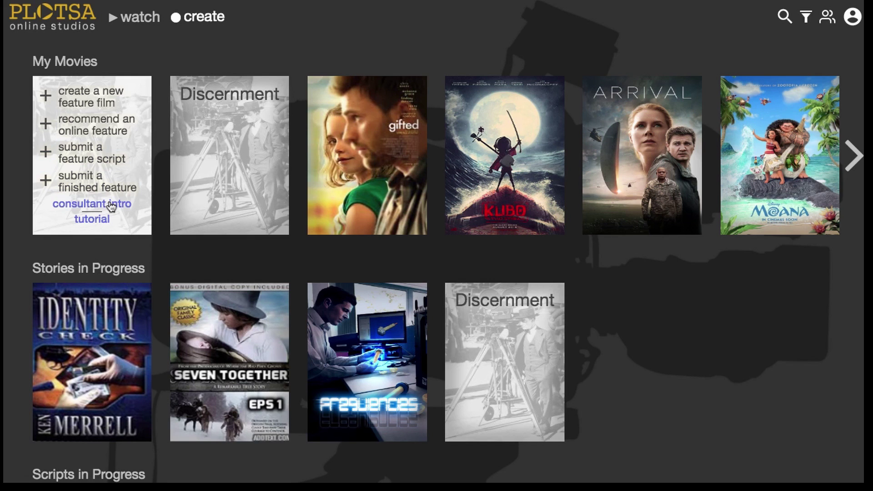
# - Open the 'consultant intro' Introduction video on the My Movies page
pyautogui.click(109, 201)
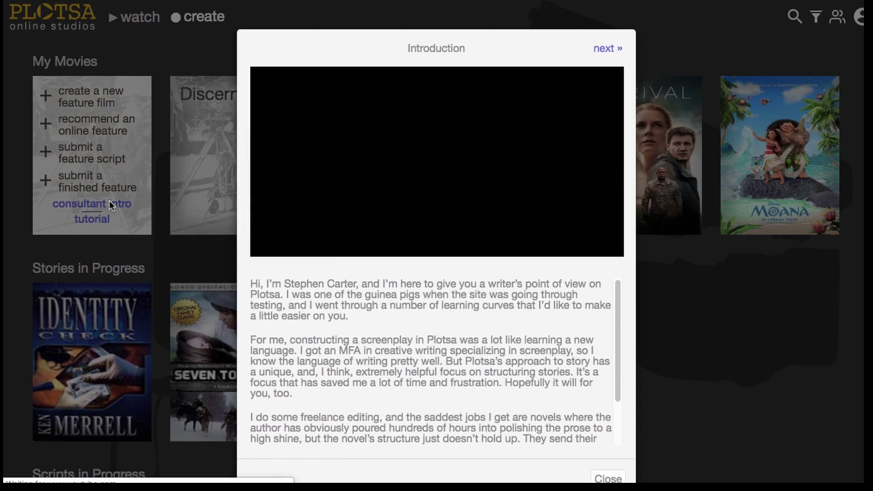